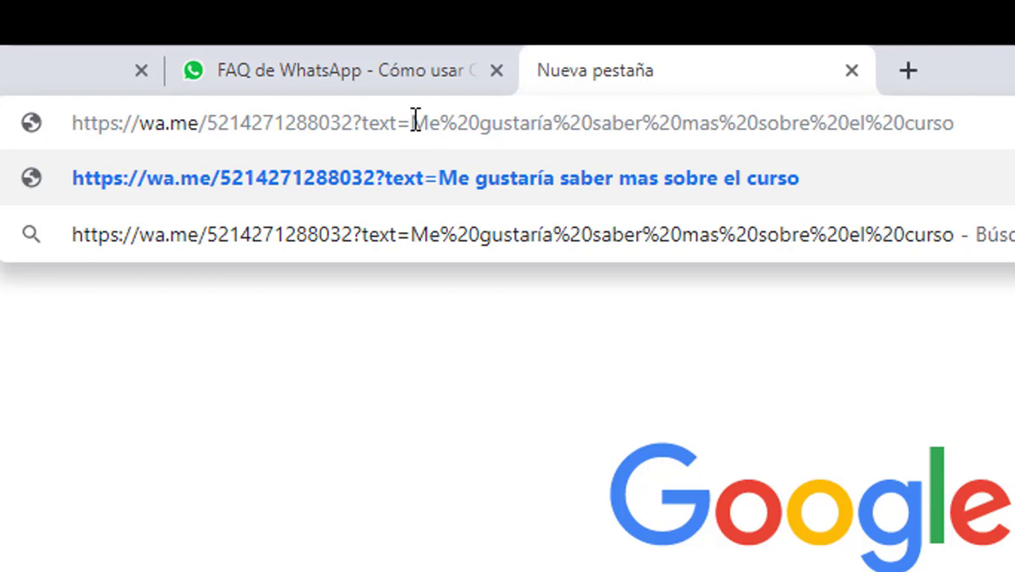
# Insert afb5%20 after text= so the wa.me message starts with the code afb5
pyautogui.write('a')
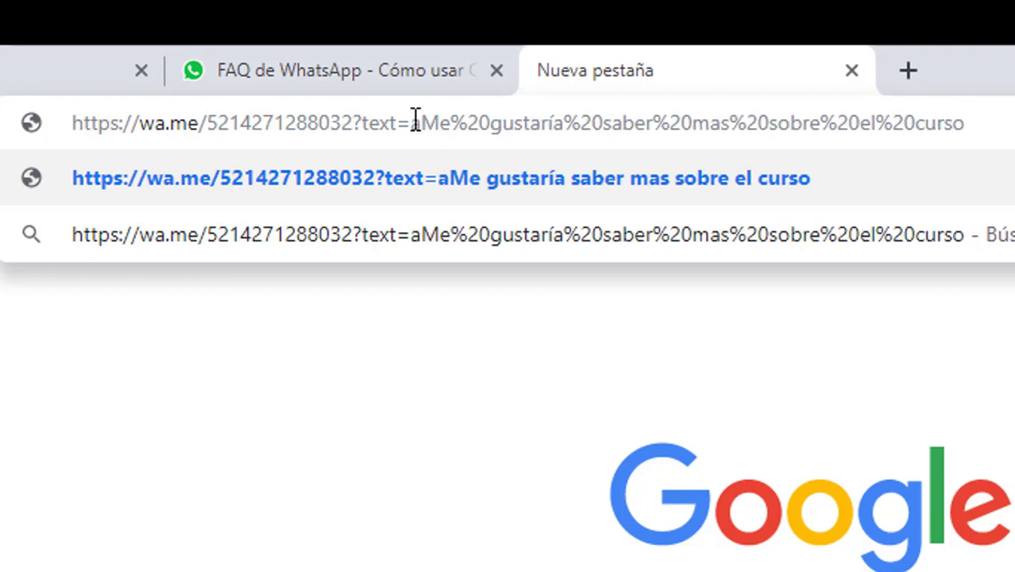
pyautogui.write('fb')
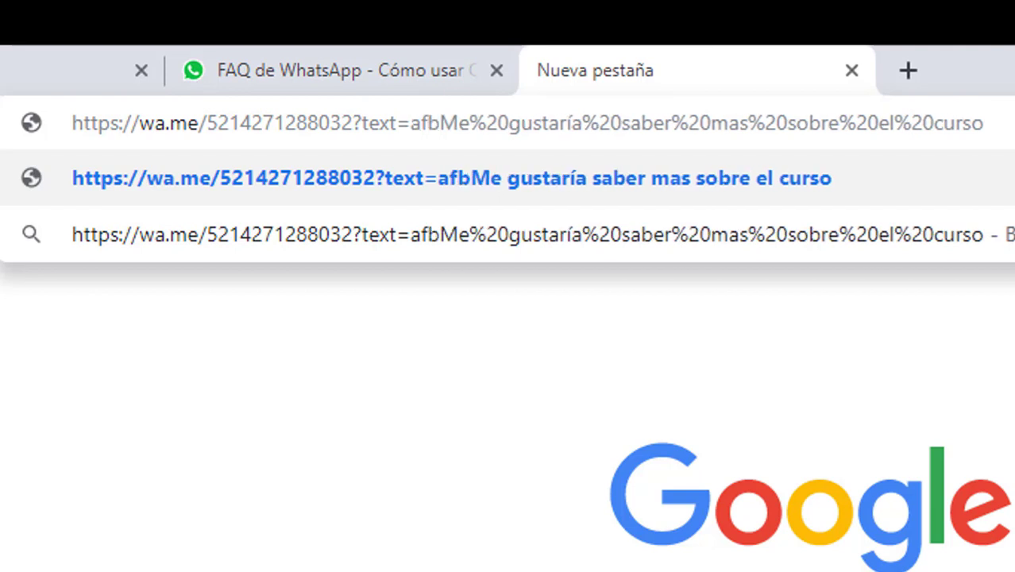
pyautogui.write('5')
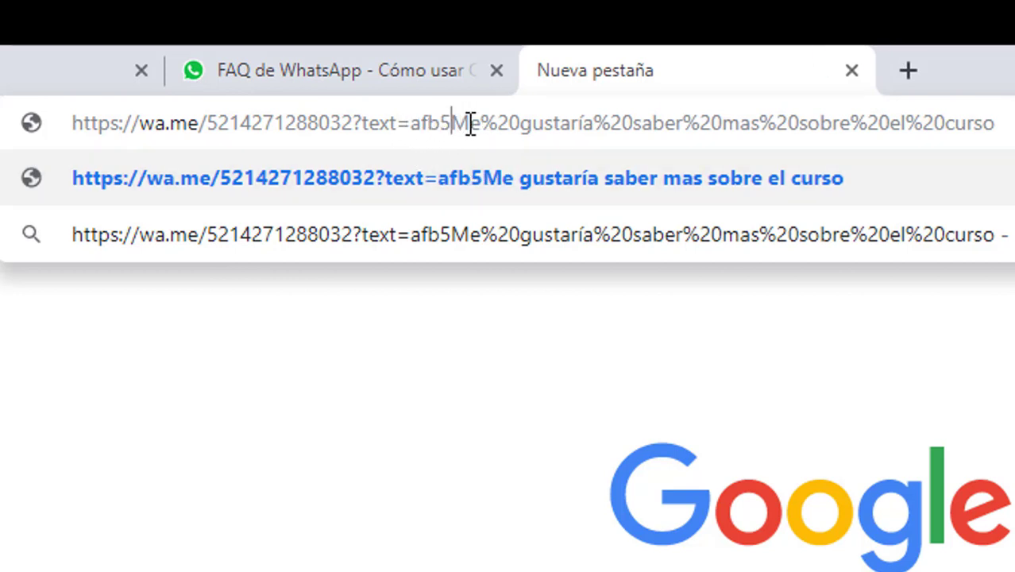
pyautogui.write('%20')
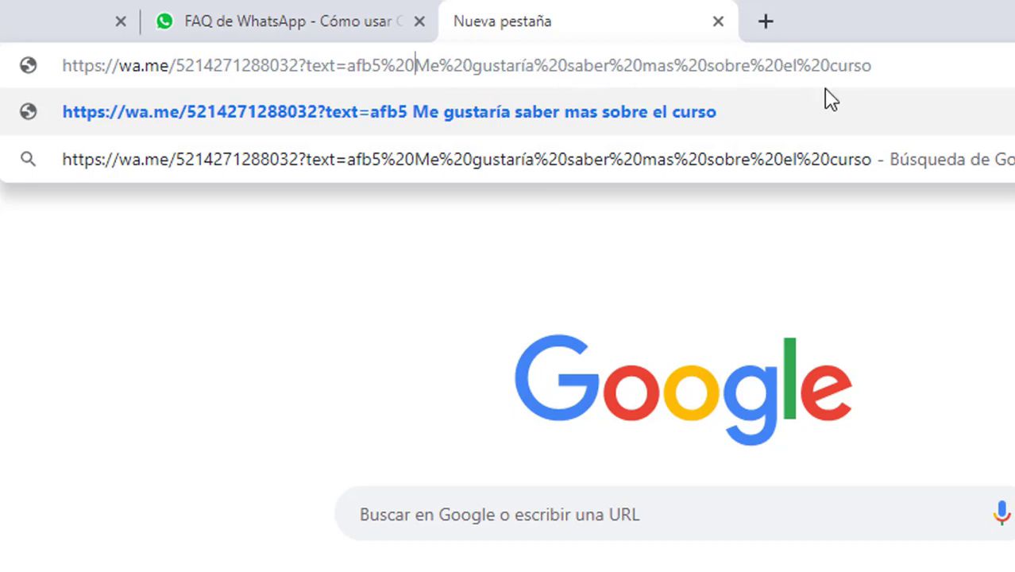
# Copy the whole edited wa.me link from the address bar
pyautogui.moveTo(898, 65); pyautogui.dragTo(32, 76)
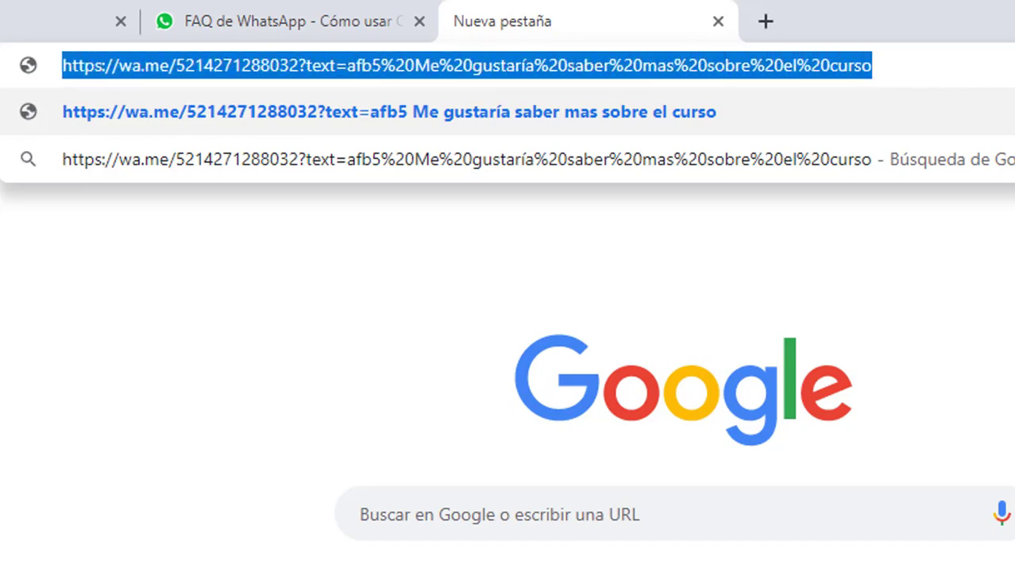
pyautogui.rightClick(343, 77)
pyautogui.click(445, 207)
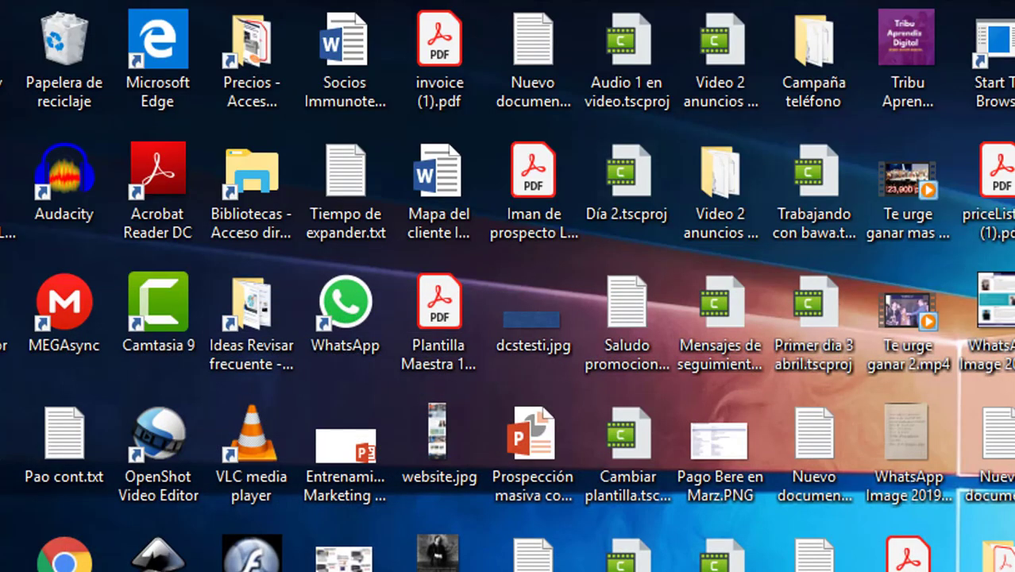
# Close the Correos trigo y miel notes and open Nuevo documento de texto (6).txt
pyautogui.hotkey('alt', 'Tab')
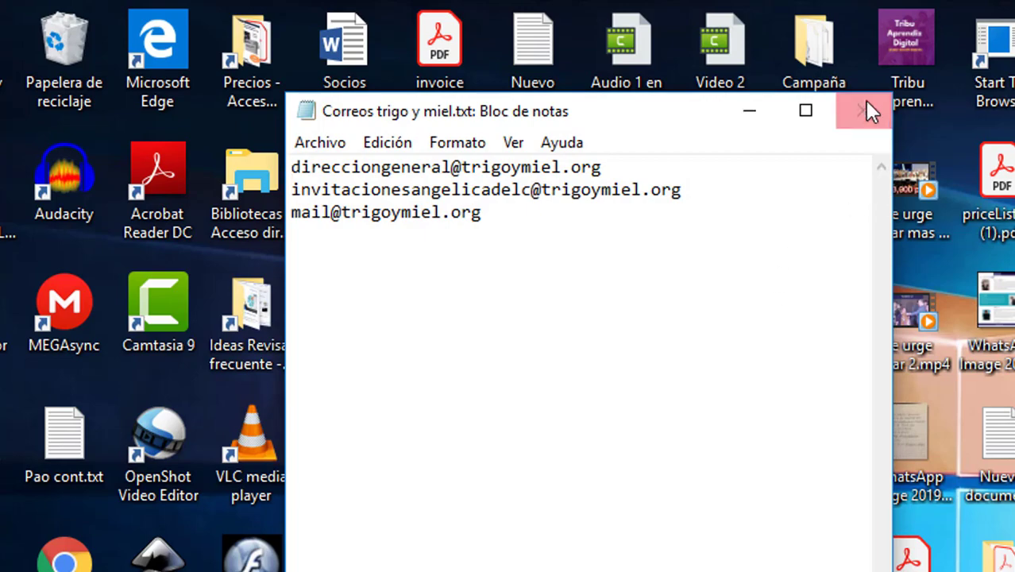
pyautogui.click(865, 114)
pyautogui.doubleClick(995, 445)
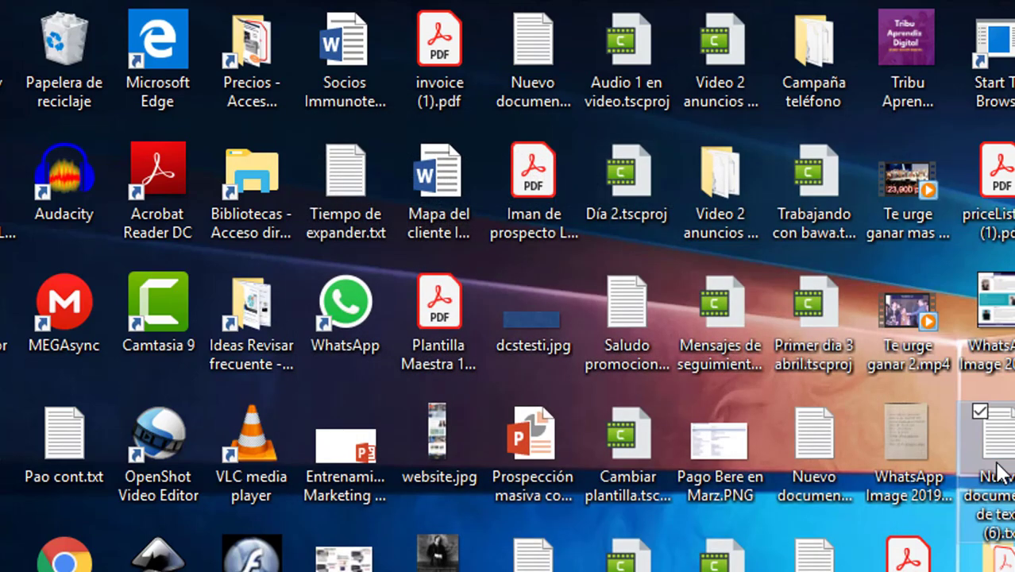
# Paste the wa.me link below the two title lines, then minimize Notepad
pyautogui.click(672, 201)
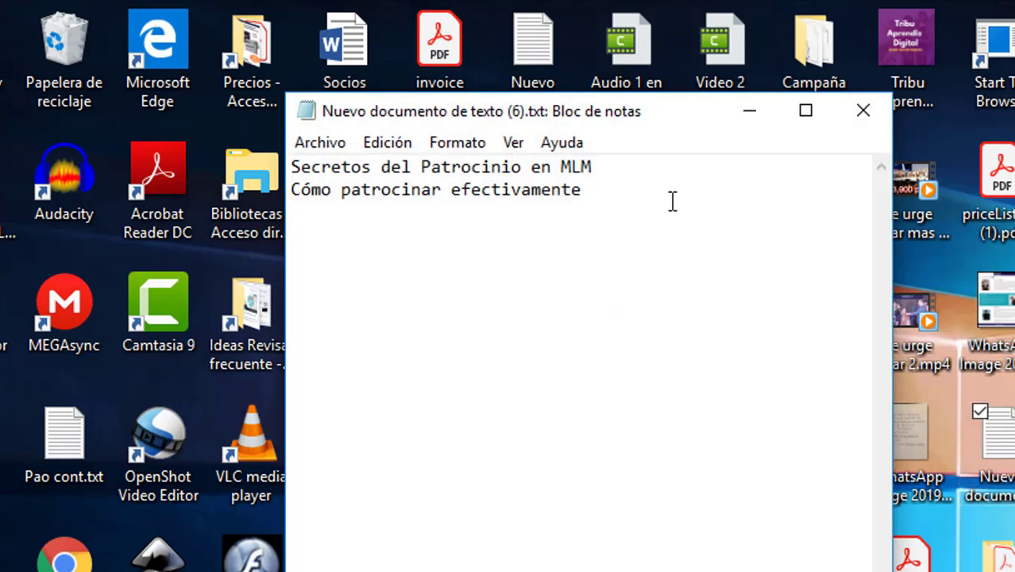
pyautogui.press('Return')
pyautogui.press('Return')
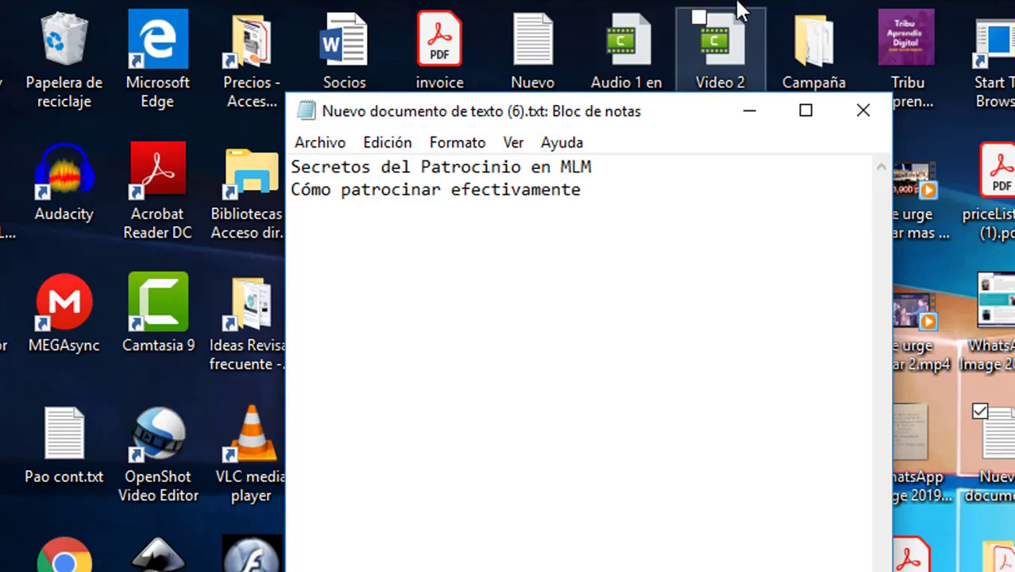
pyautogui.hotkey('ctrl', 'v')
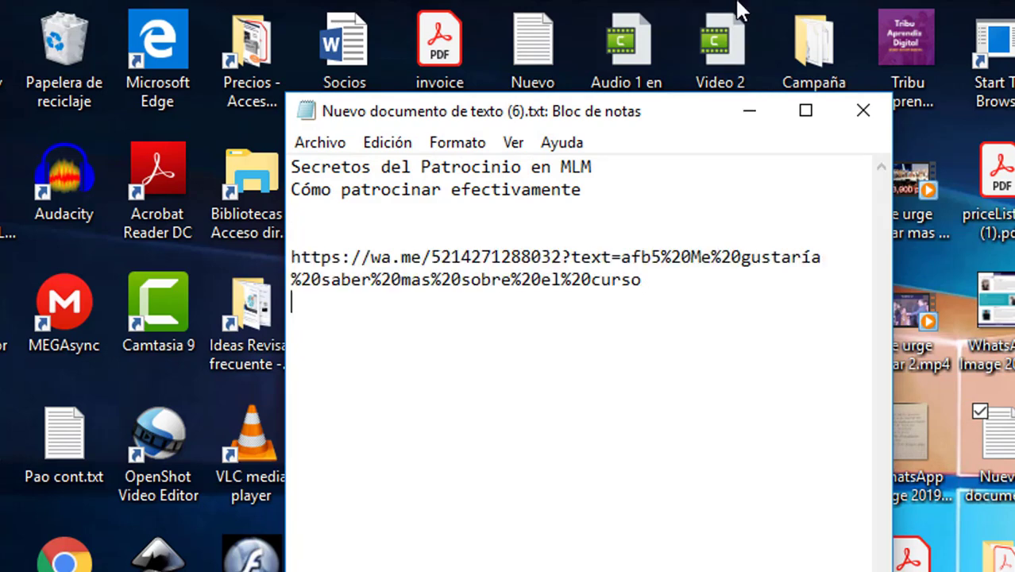
pyautogui.click(749, 111)
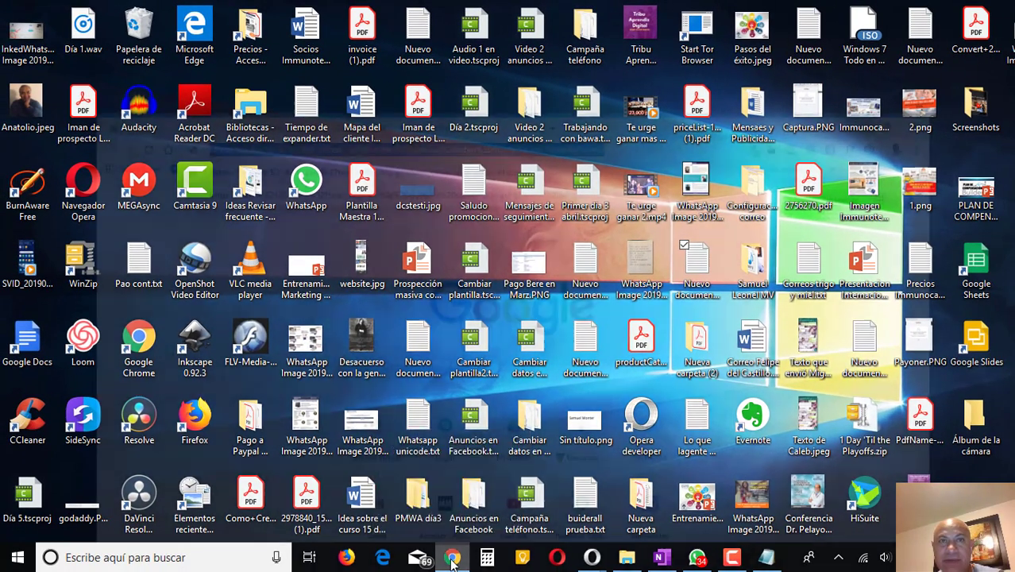
# Back in Chrome, load the edited wa.me link to test the Compartir en WhatsApp page
pyautogui.click(451, 558)
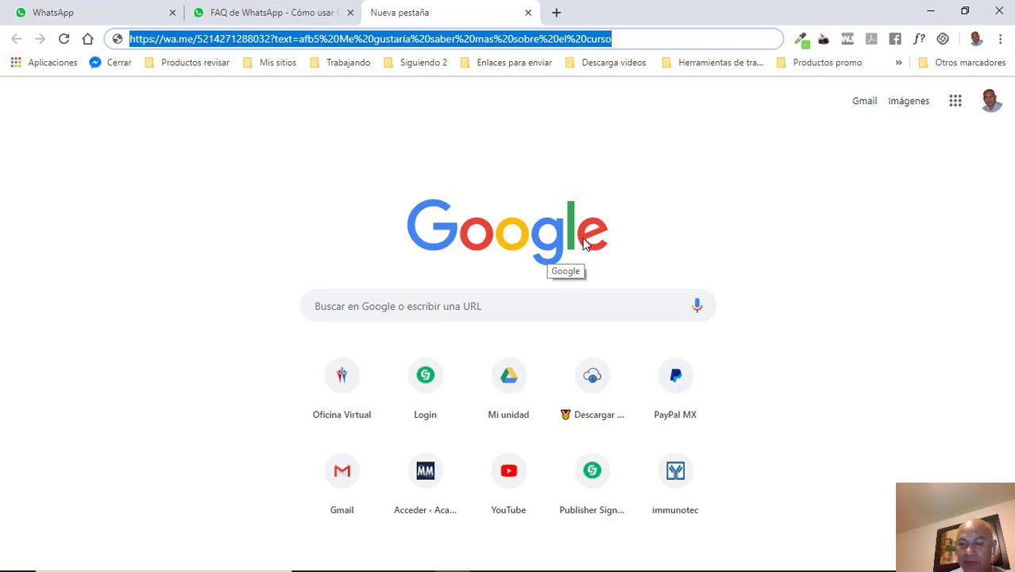
pyautogui.press('Return')
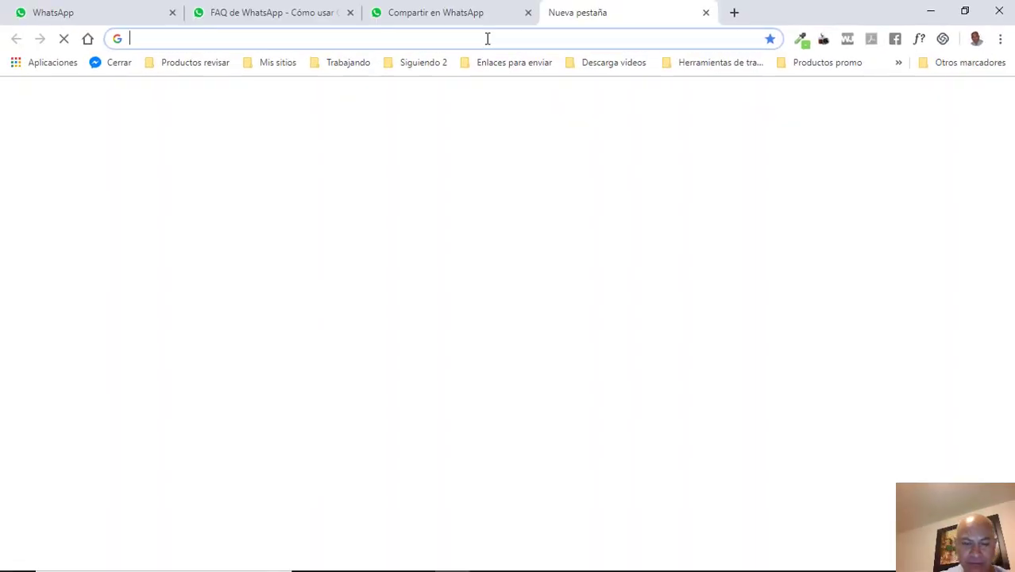
# Go to bitly.com and start creating a new Bitlink from the dashboard
pyautogui.write('bit')
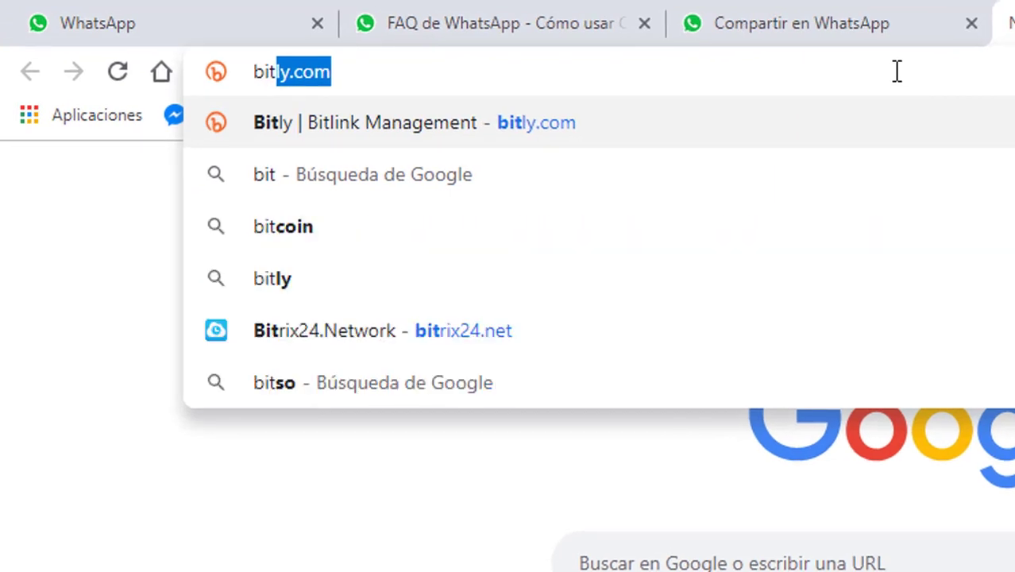
pyautogui.press('Return')
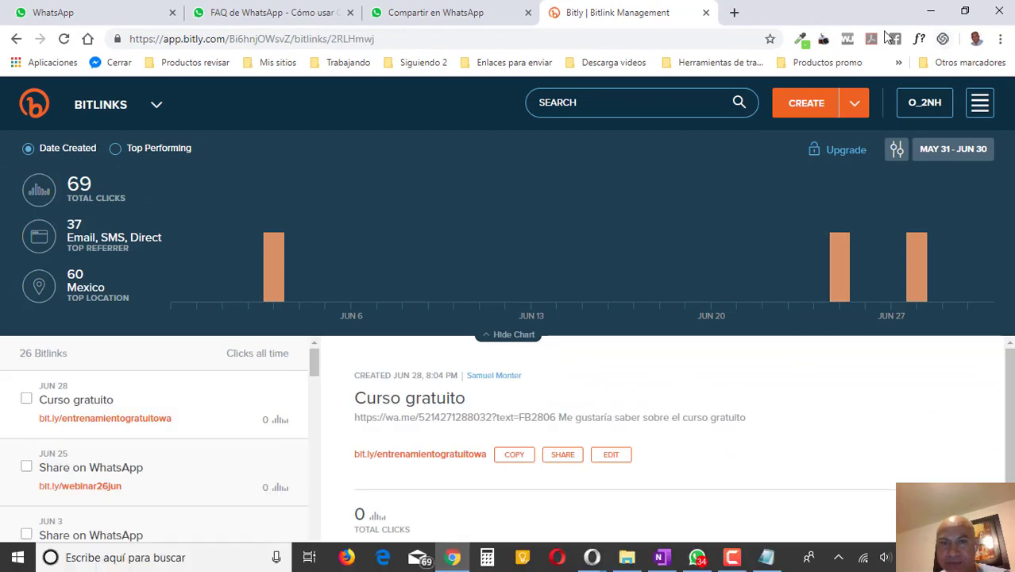
pyautogui.click(812, 110)
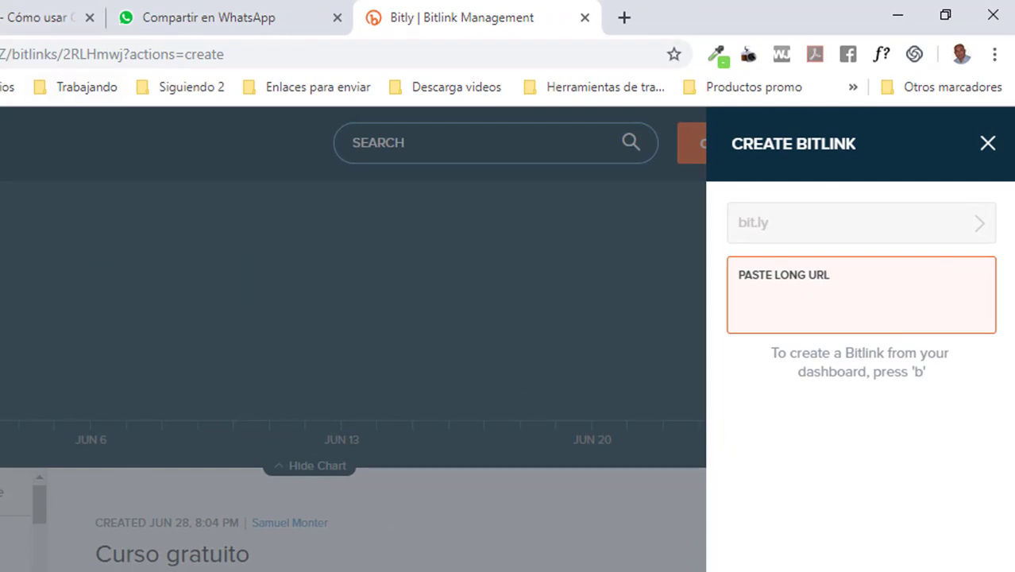
# Paste the wa.me link as the long URL, producing the short link bit.ly/2YnPNjM
pyautogui.hotkey('alt', 'Tab')
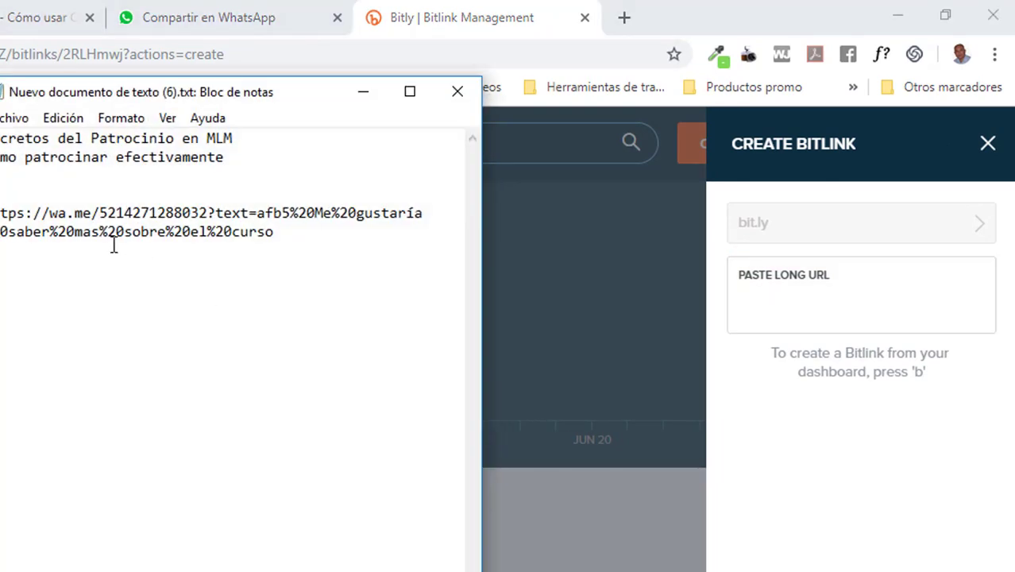
pyautogui.click(771, 294)
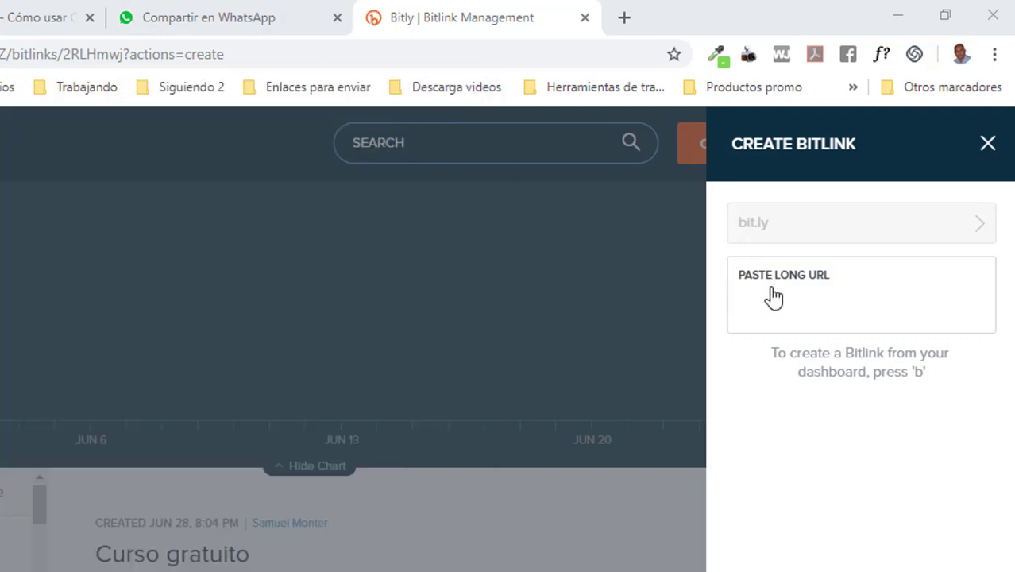
pyautogui.hotkey('ctrl', 'v')
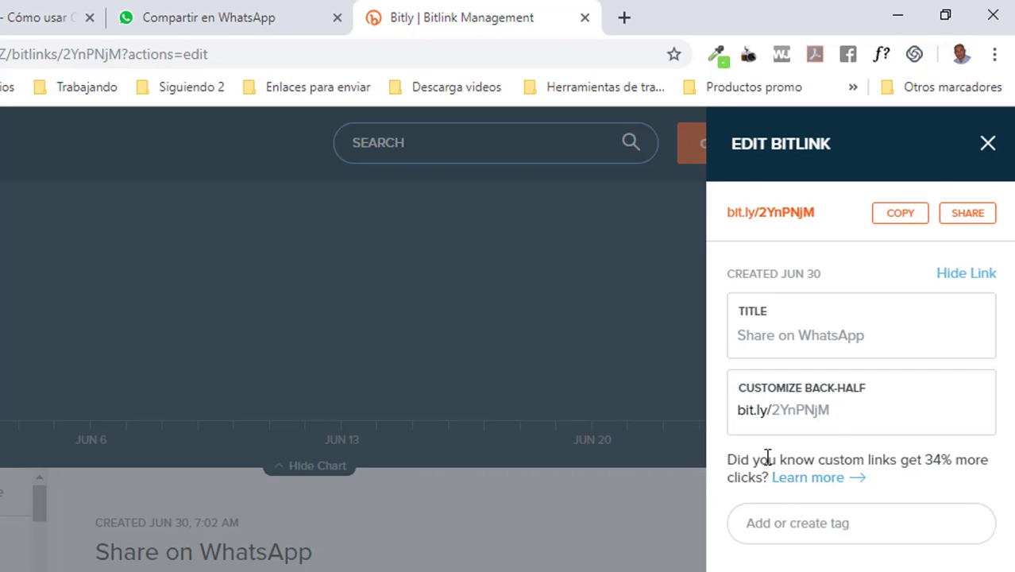
# Replace back-half 2YnPNjM, retrying rejected names until cursogratuitofbpost is accepted
pyautogui.doubleClick(834, 413)
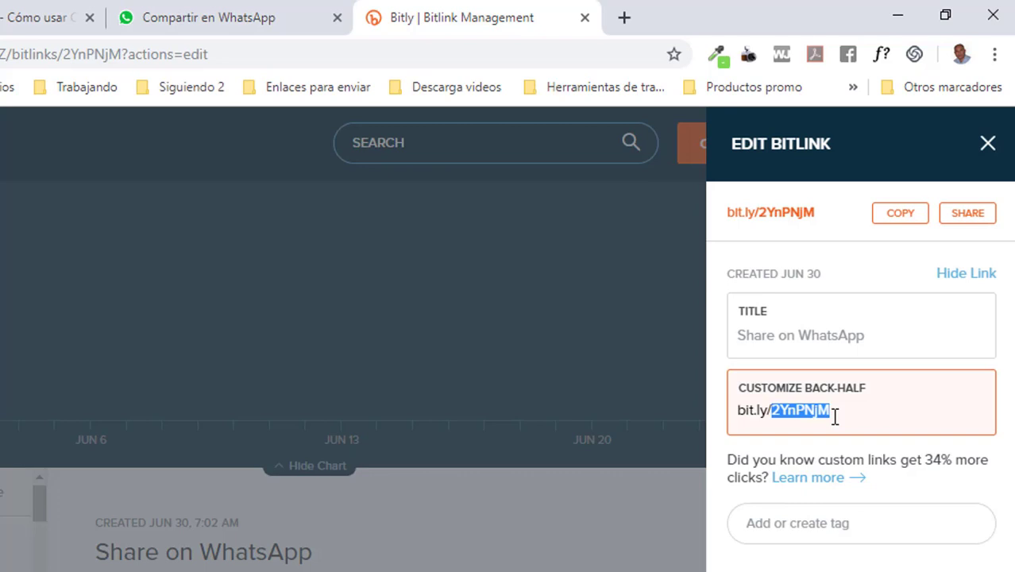
pyautogui.write('cursogr')
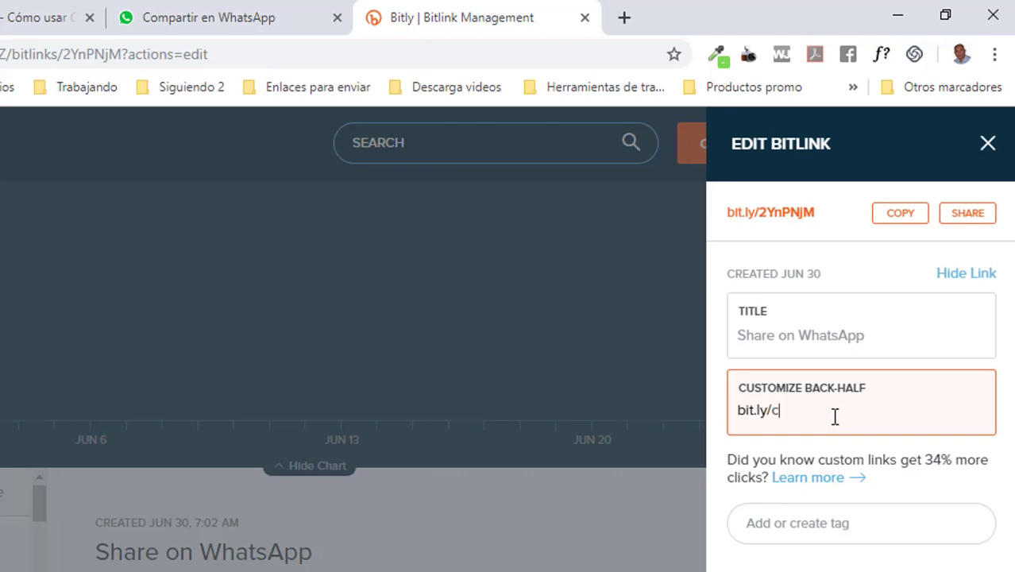
pyautogui.write('atisit')
pyautogui.write('o')
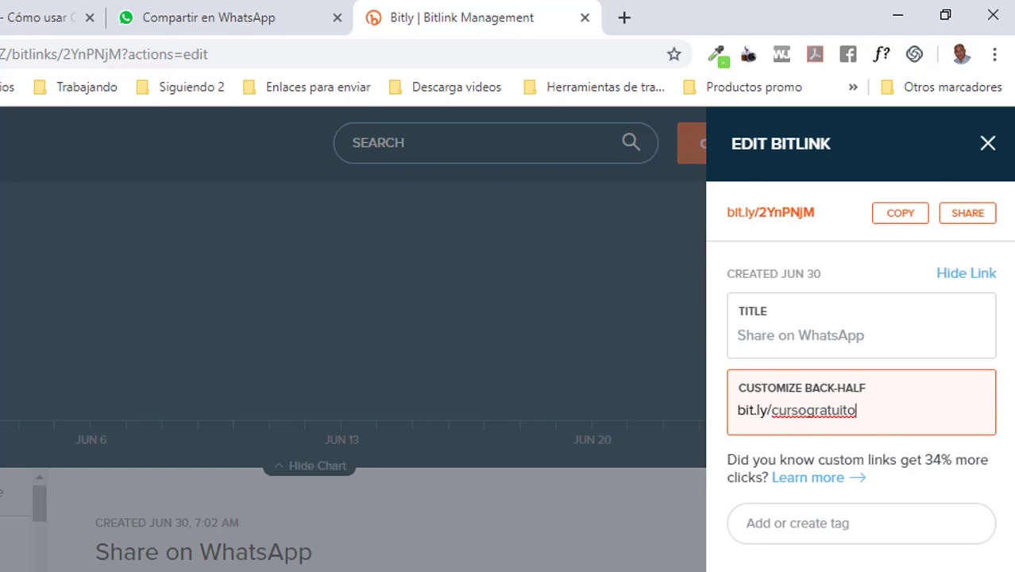
pyautogui.press('Return')
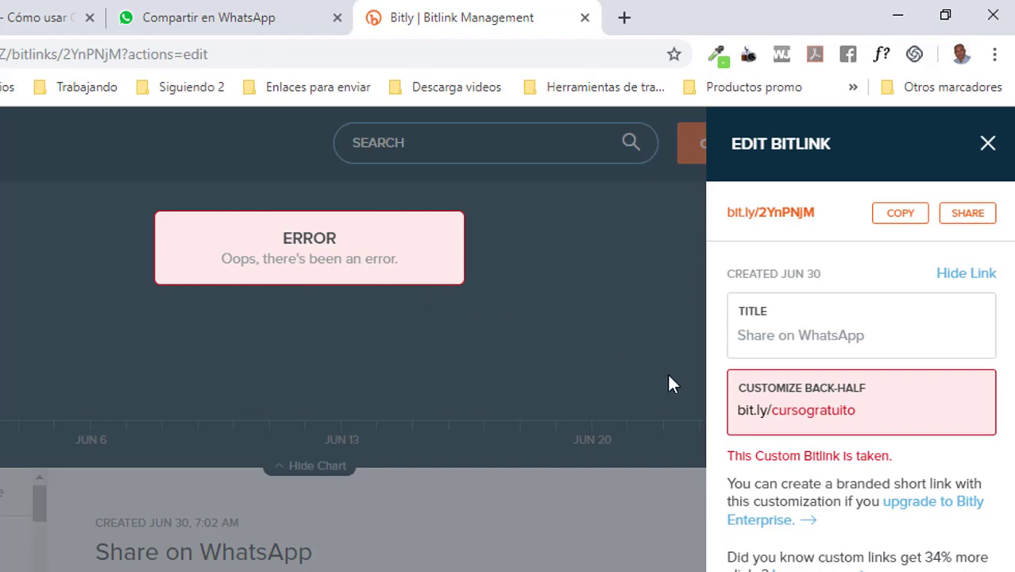
pyautogui.click(862, 410)
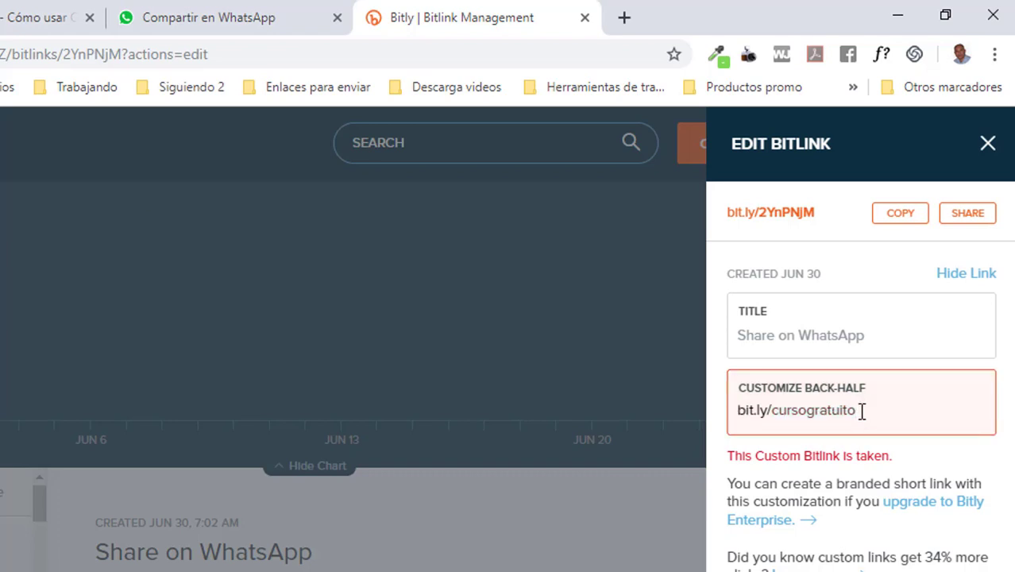
pyautogui.write('2')
pyautogui.press('Return')
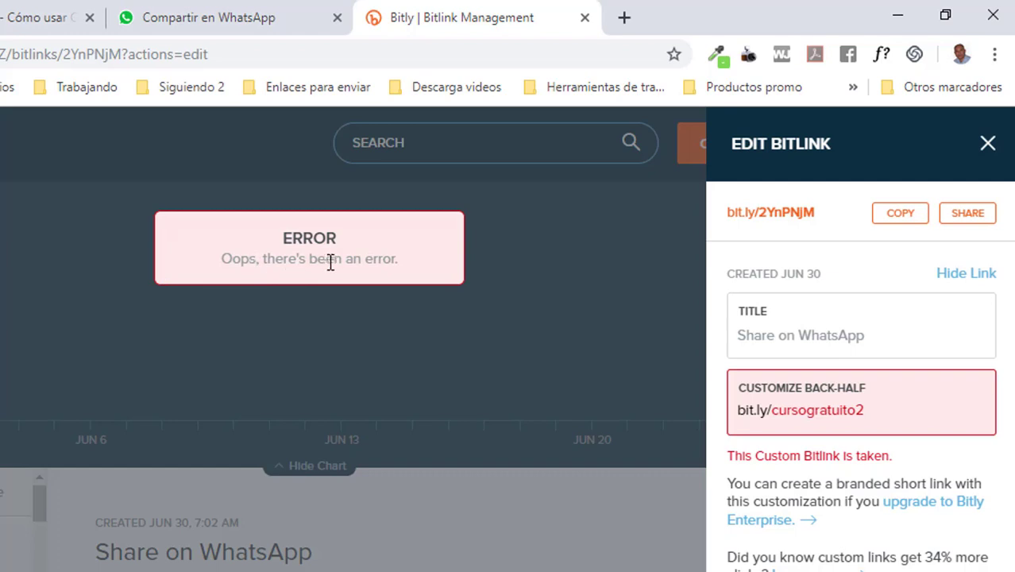
pyautogui.click(866, 415)
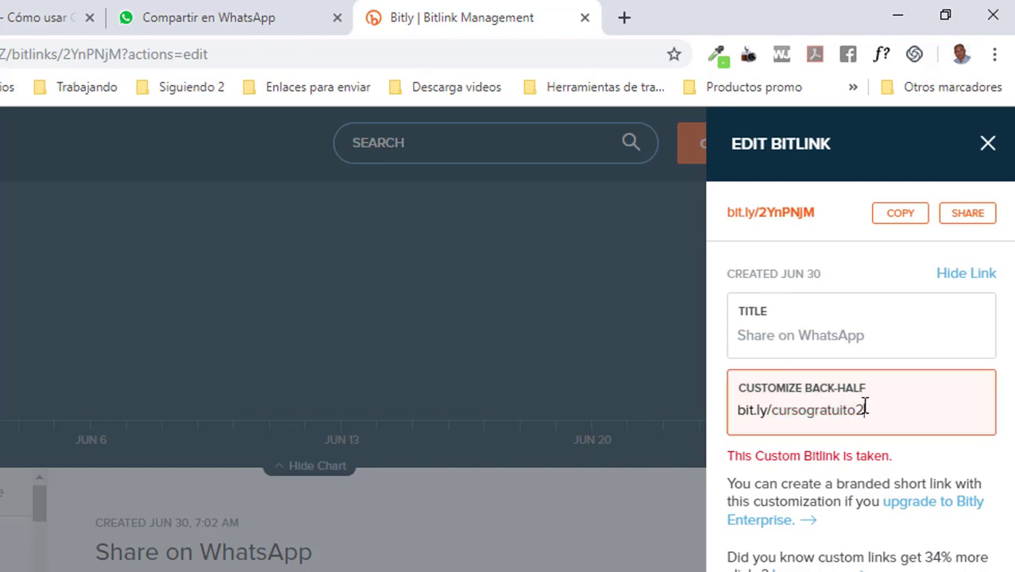
pyautogui.press('BackSpace')
pyautogui.write('-post')
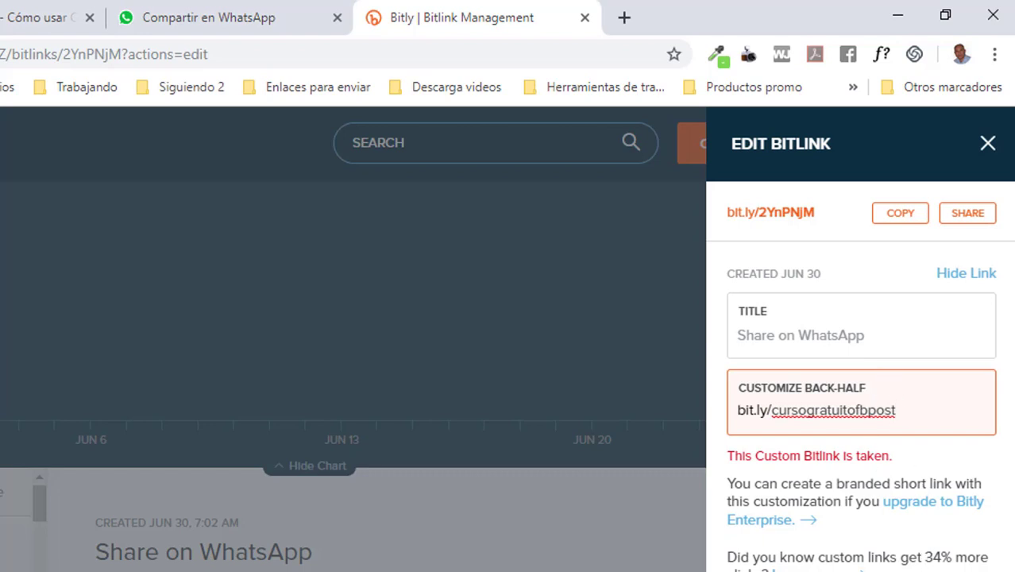
pyautogui.press('Tab')
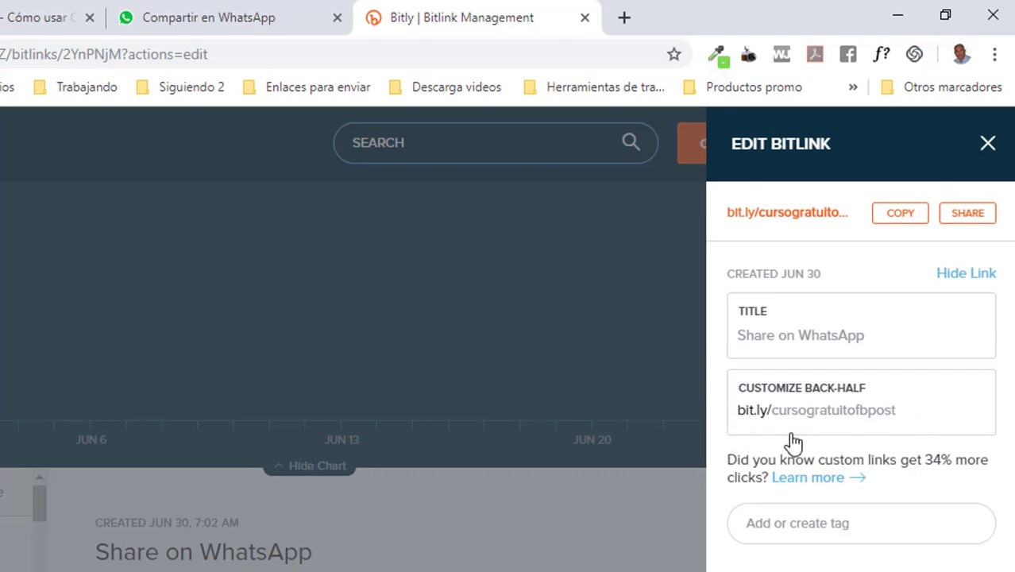
# Copy bit.ly/cursogratuitofbpost and open it in a new tab to test it
pyautogui.click(897, 222)
pyautogui.click(906, 220)
pyautogui.click(865, 418)
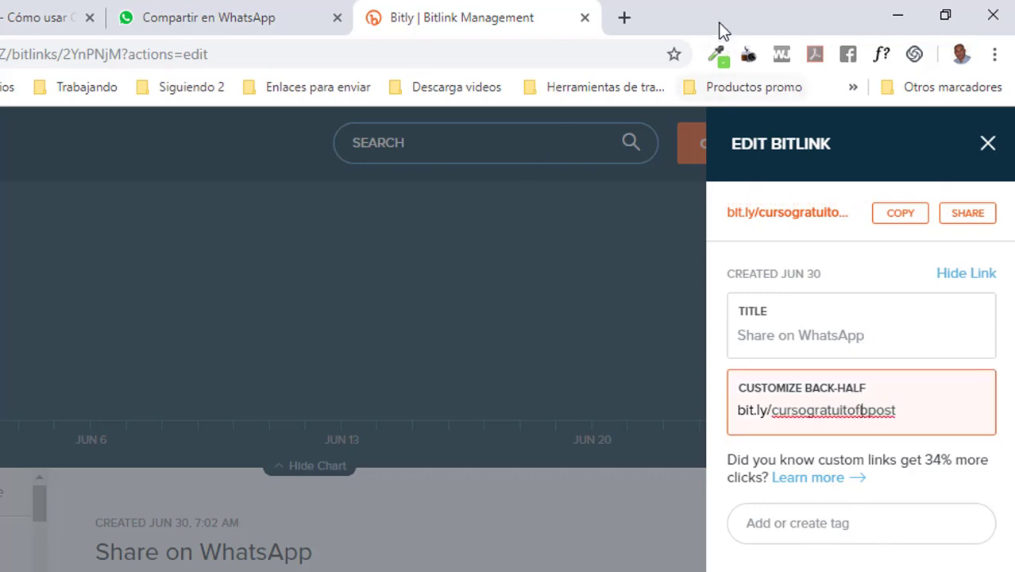
pyautogui.click(625, 17)
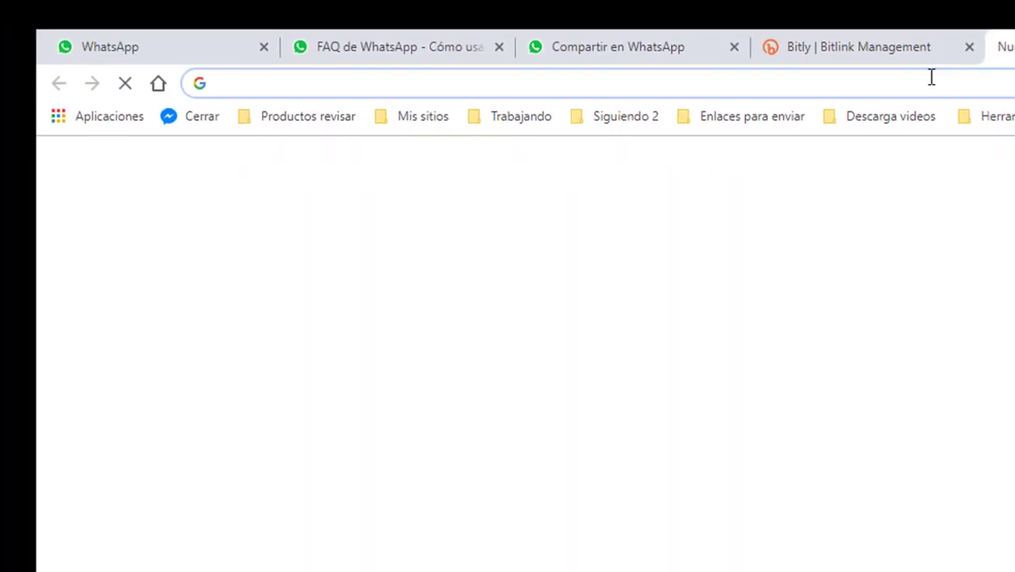
pyautogui.write('http://bit.ly/cursogratuitofbpost')
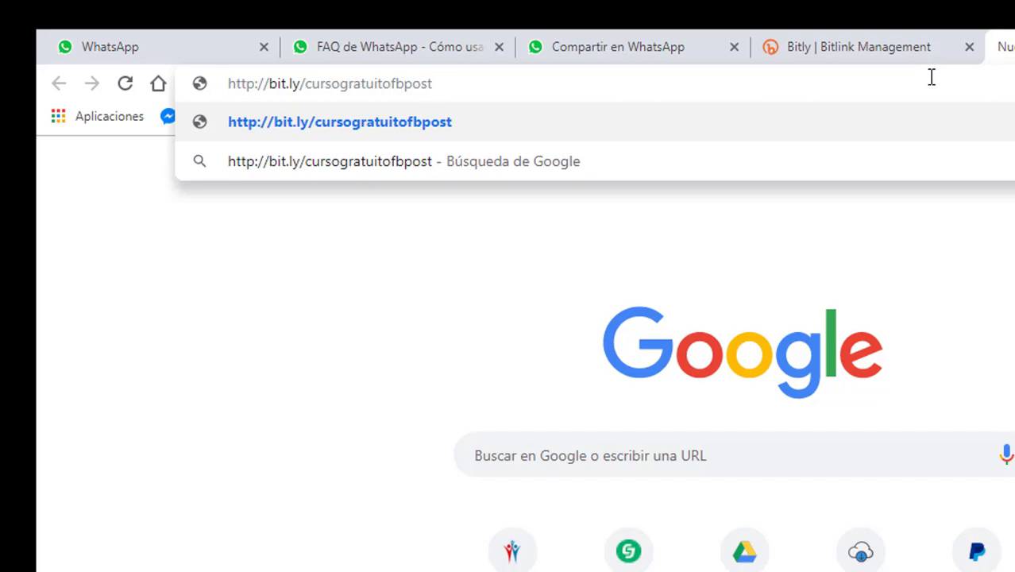
pyautogui.press('Return')
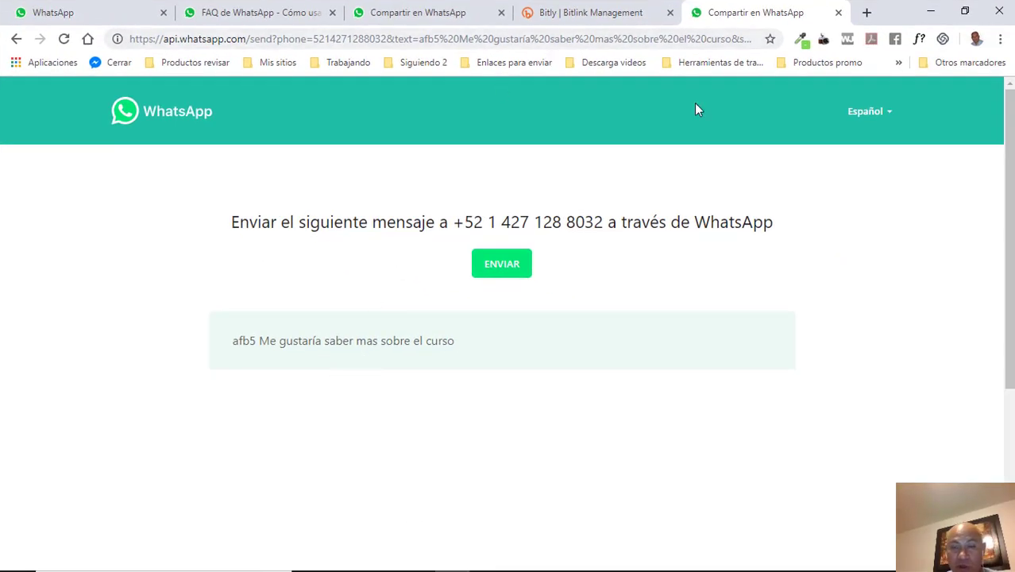
pyautogui.moveTo(840, 543)
pyautogui.click(766, 557)
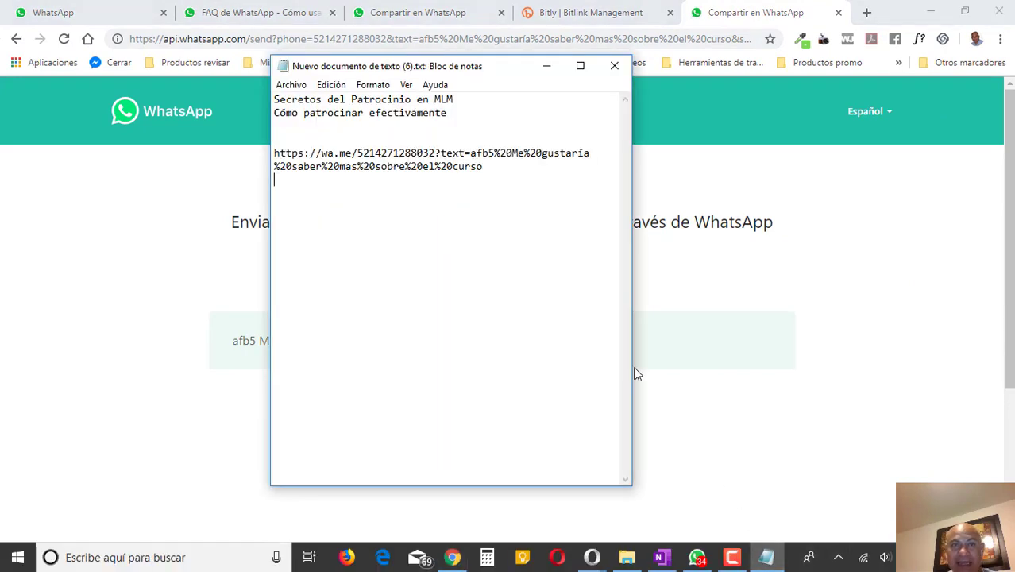
pyautogui.click(337, 196)
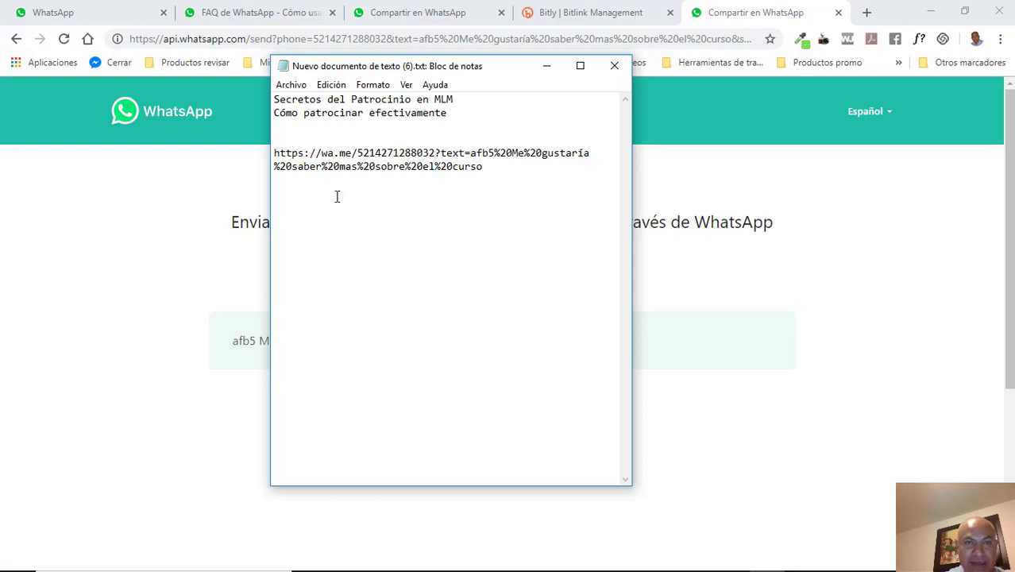
pyautogui.press('Return')
pyautogui.write('http://bit.ly/cursogratuitofbpost')
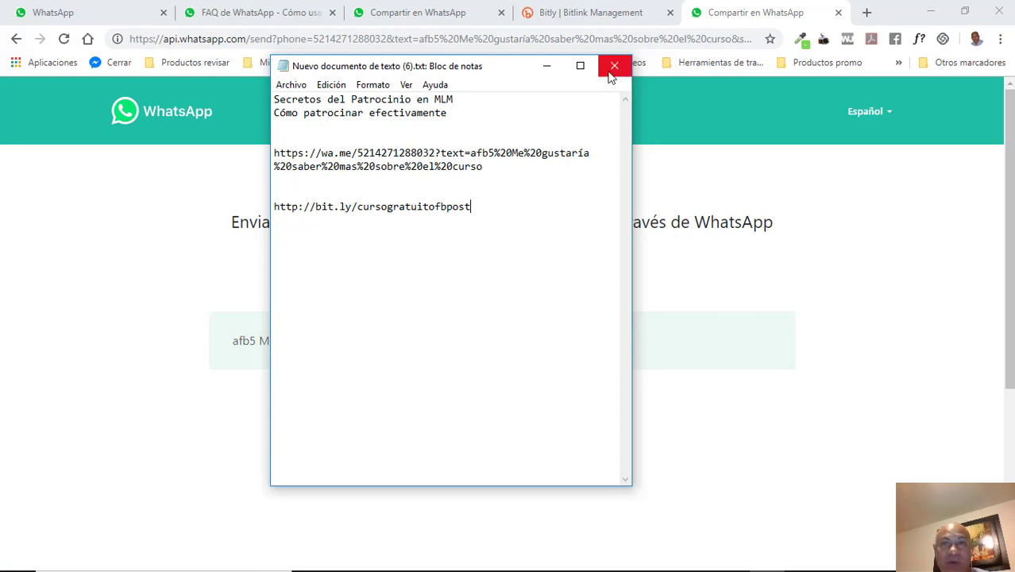
pyautogui.click(547, 66)
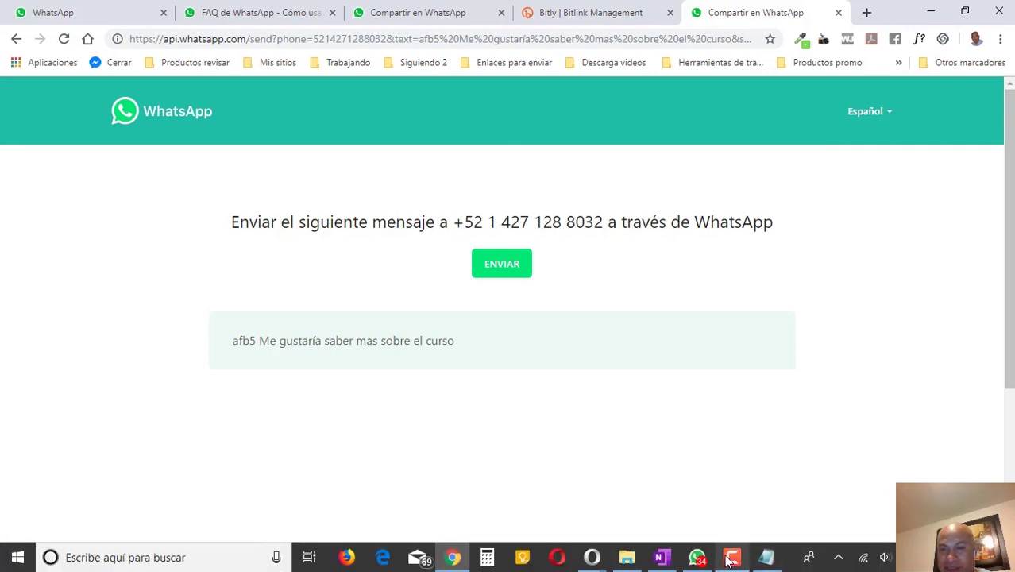
pyautogui.click(731, 561)
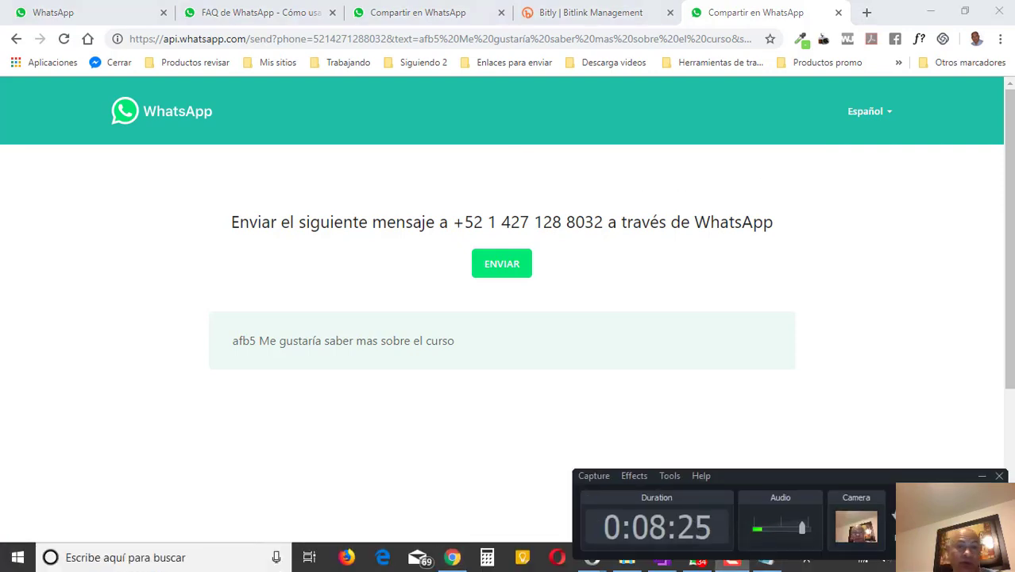